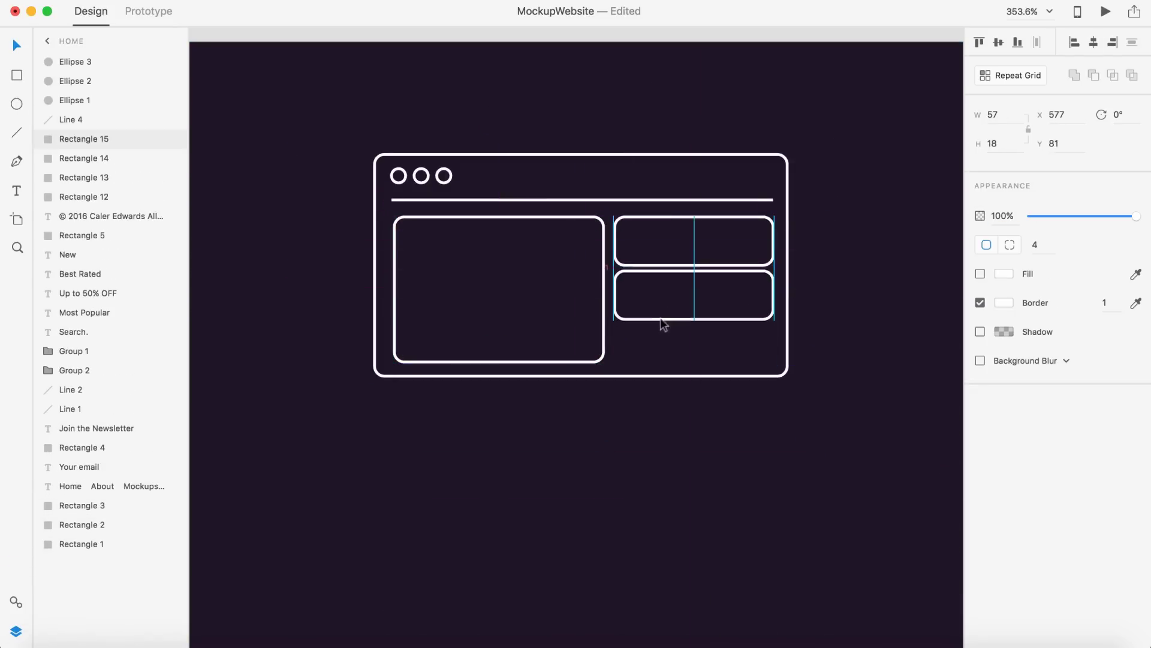
Step: Select the finished browser-window icon as one group and zoom out toward the page headers
{"action": "key", "text": "Escape"}
{"action": "scroll", "coordinate": [663, 325], "scroll_direction": "down", "scroll_amount": 10}
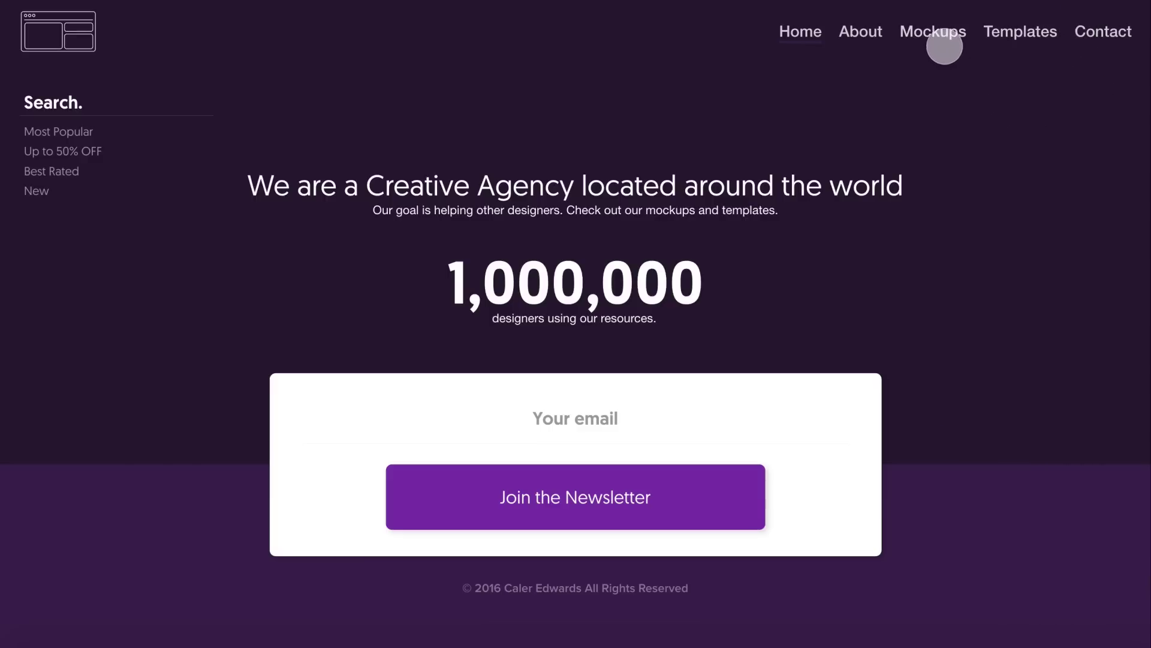
Step: Jump from the landing page to the Mockups page via the preview's navigation bar
{"action": "left_click", "coordinate": [939, 34]}
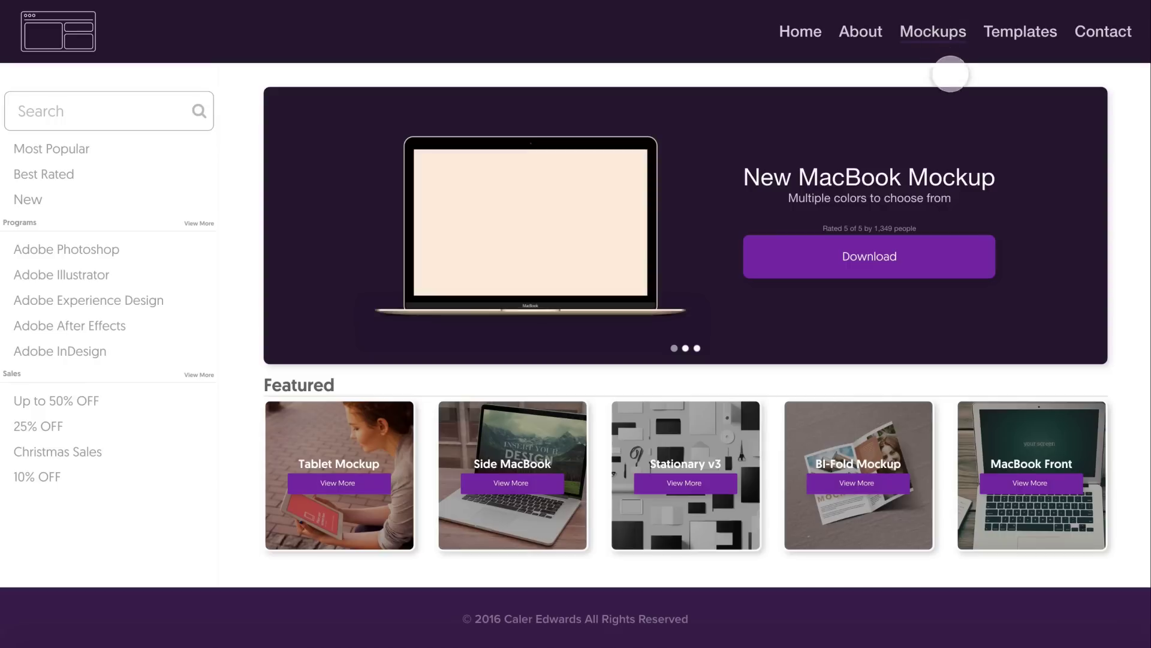